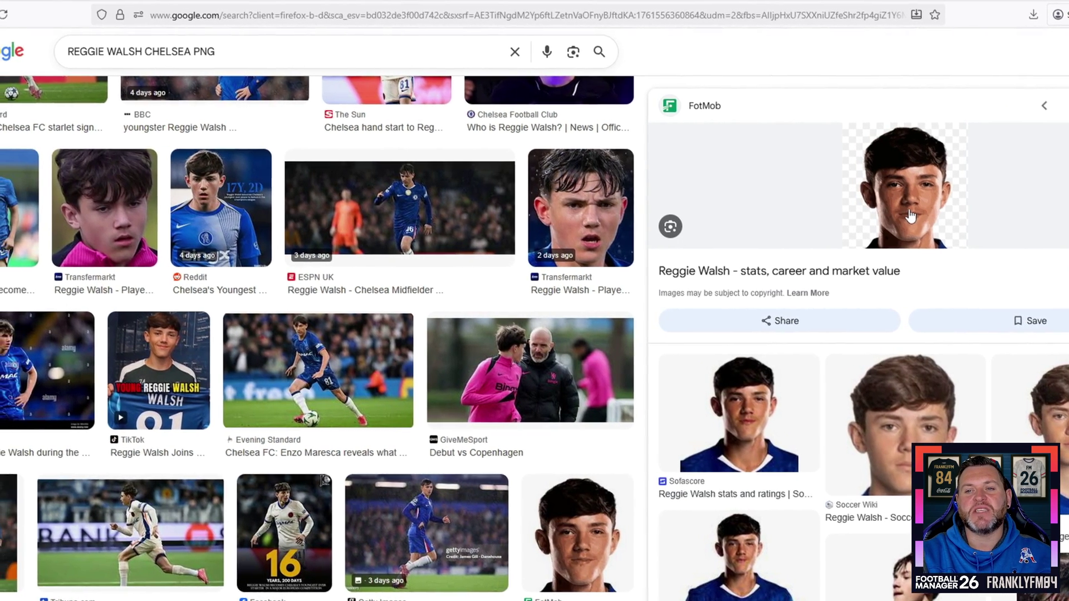
Save the FotMob headshot into Documents > Sports Interactive > Football Manager 26 > graphics > Faces > faces
right_click(896, 215)
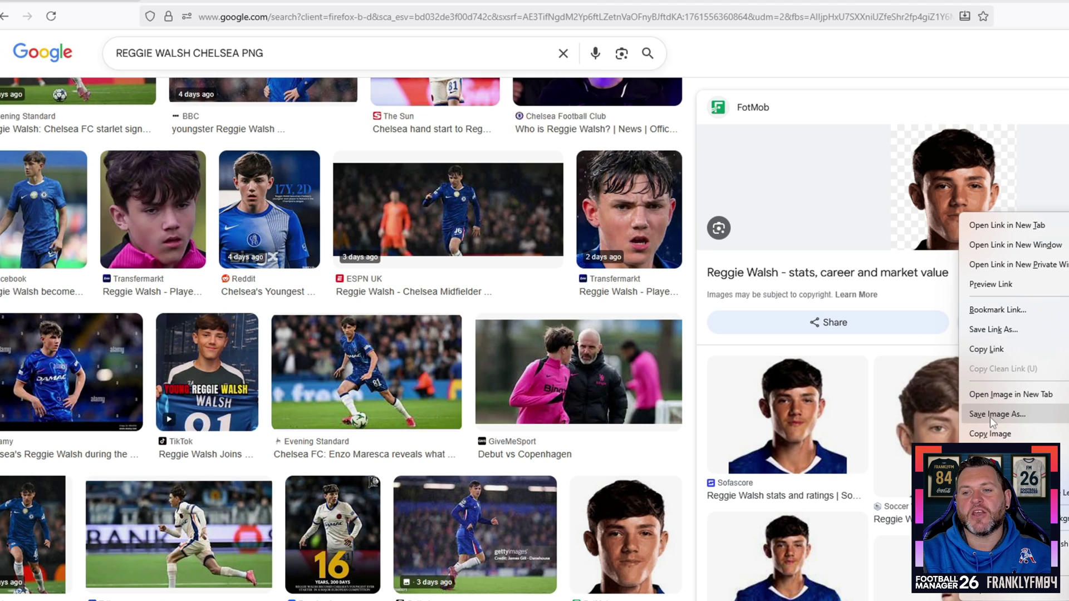
click(987, 414)
click(49, 147)
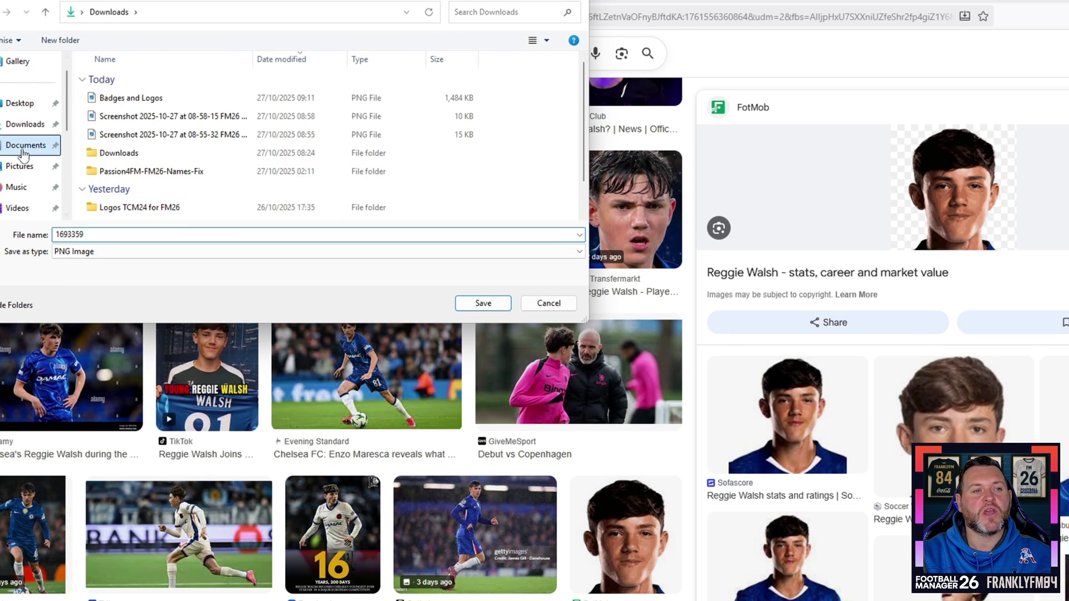
double_click(335, 94)
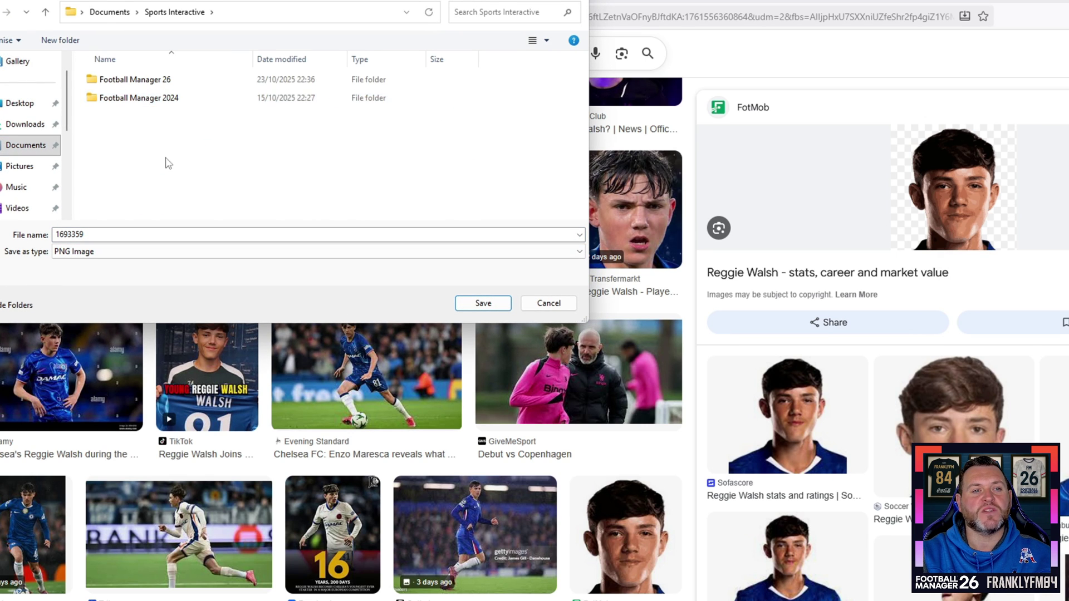
double_click(133, 82)
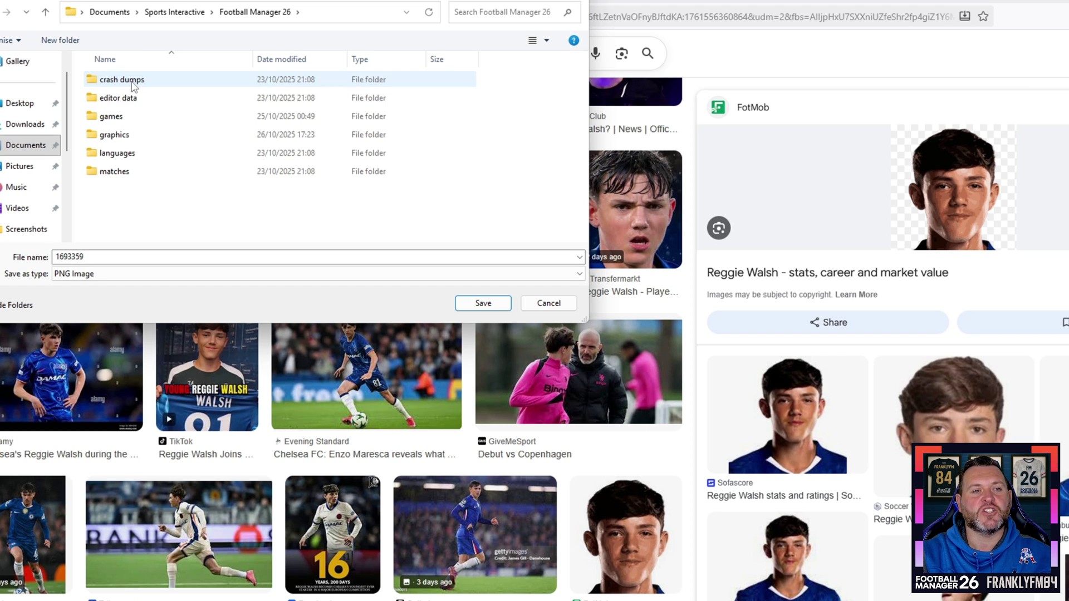
double_click(120, 135)
double_click(109, 81)
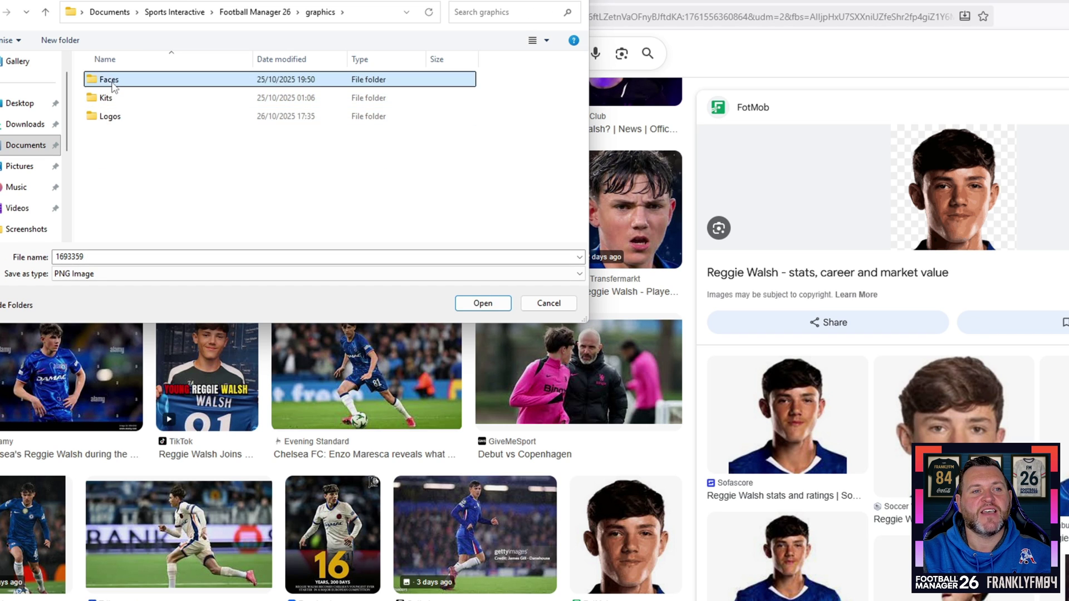
double_click(111, 80)
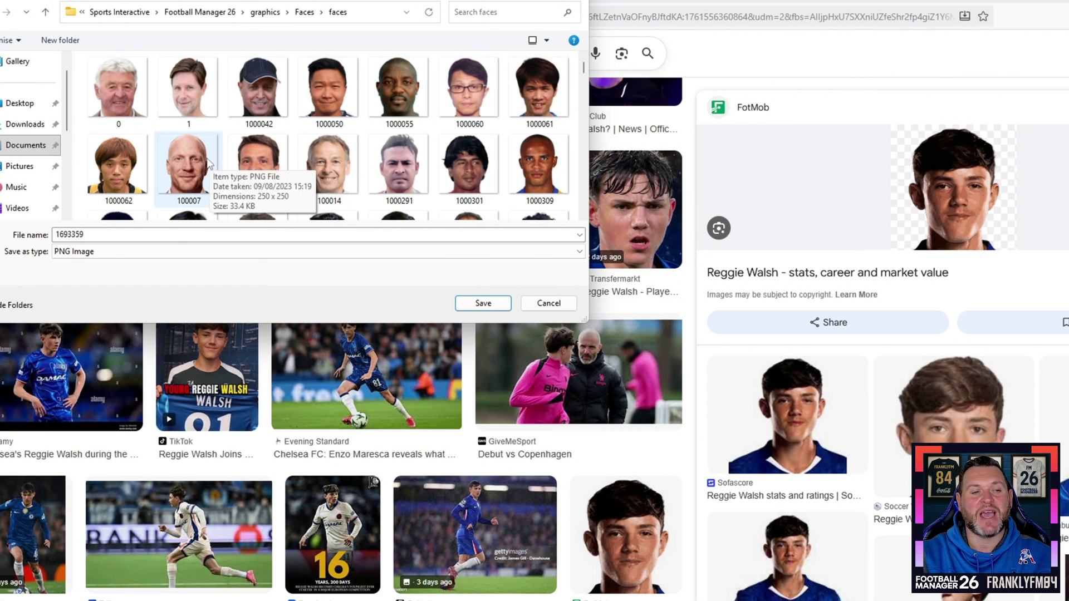
double_click(98, 234)
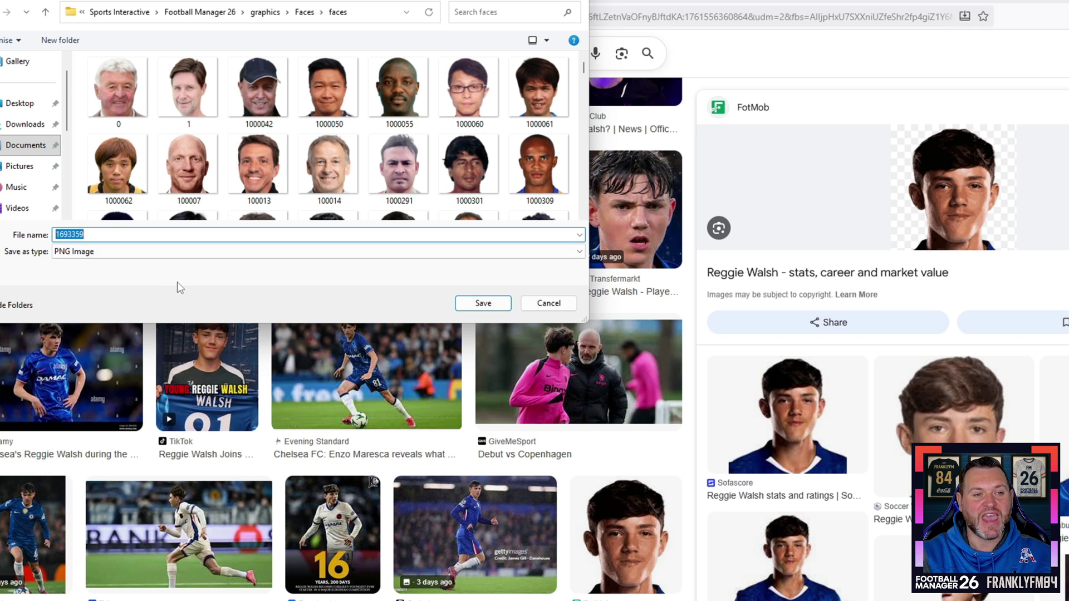
text(20)
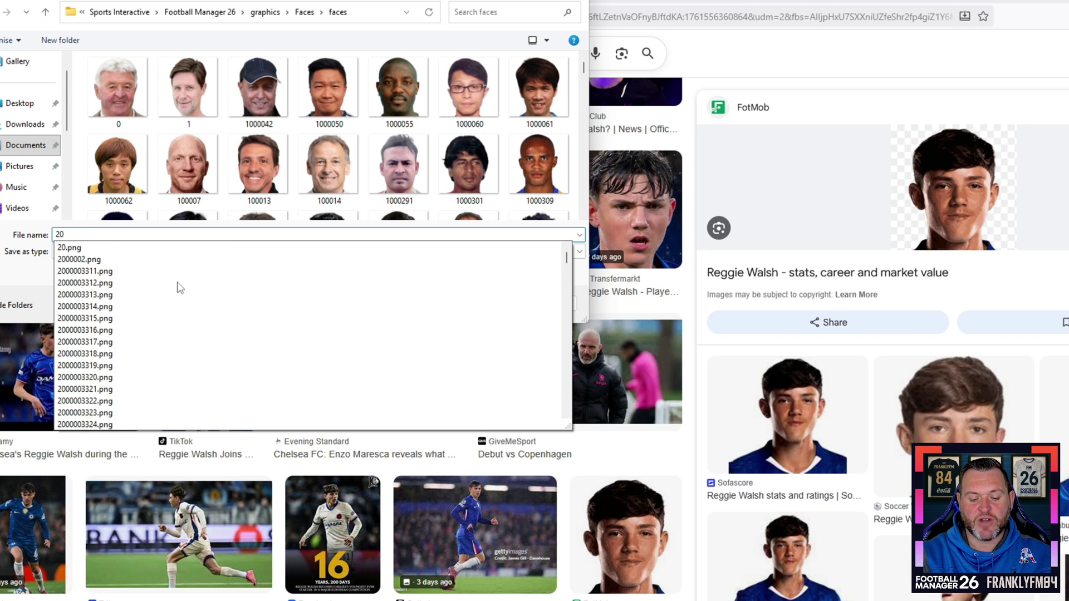
text(0047)
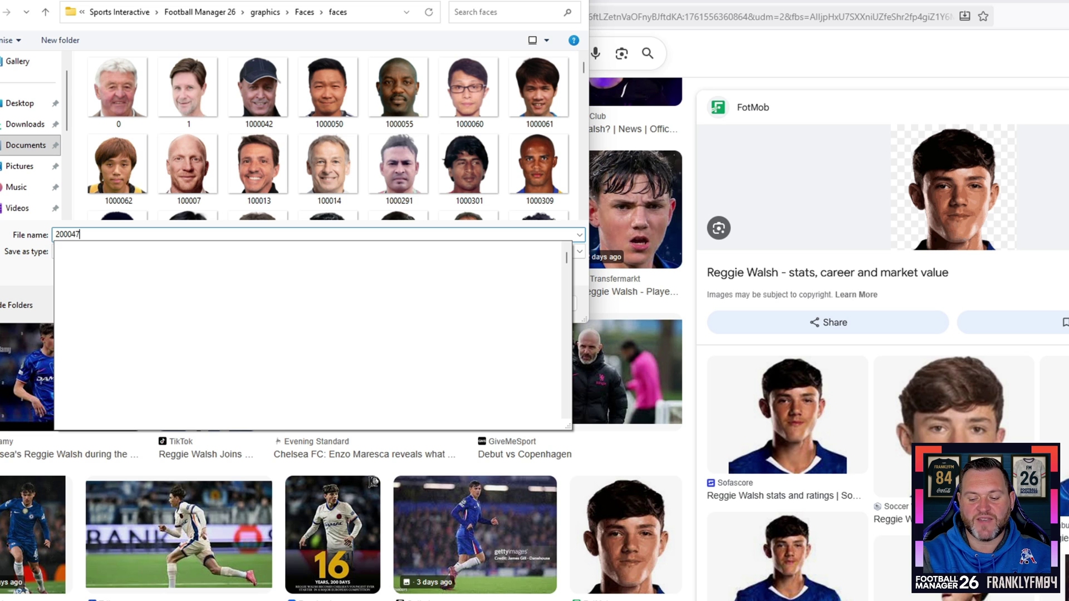
text(6245)
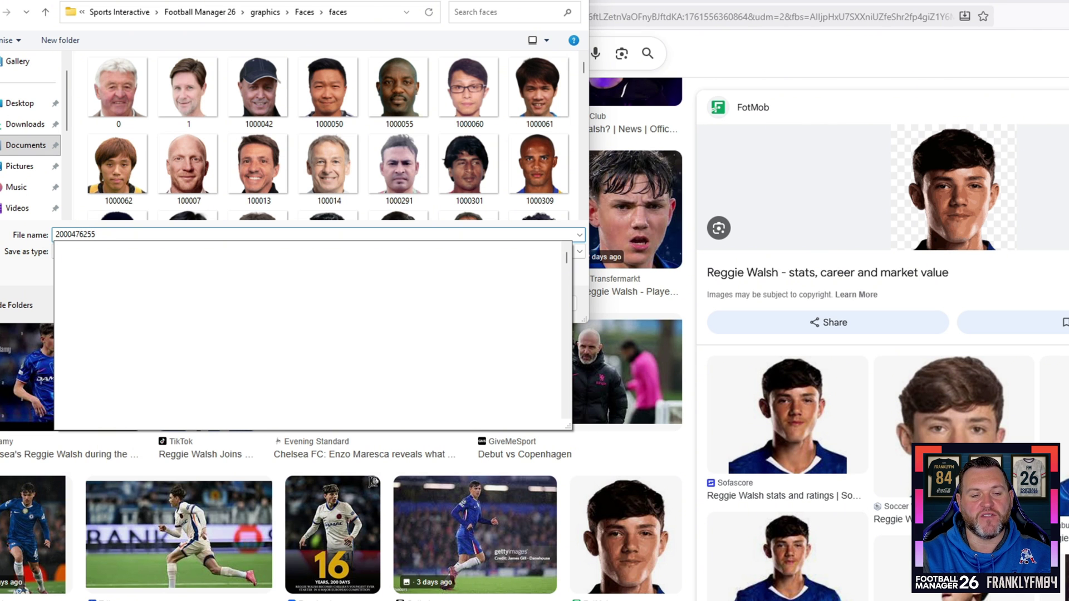
key(Return)
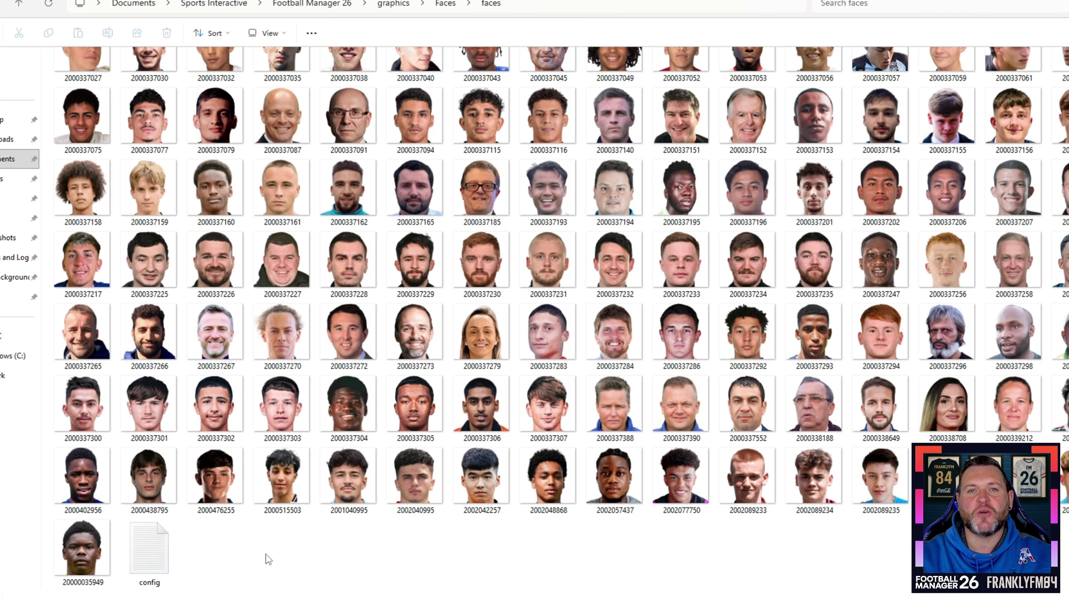
Open the faces folder's config.xml file in Notepad for editing
click(140, 576)
right_click(139, 575)
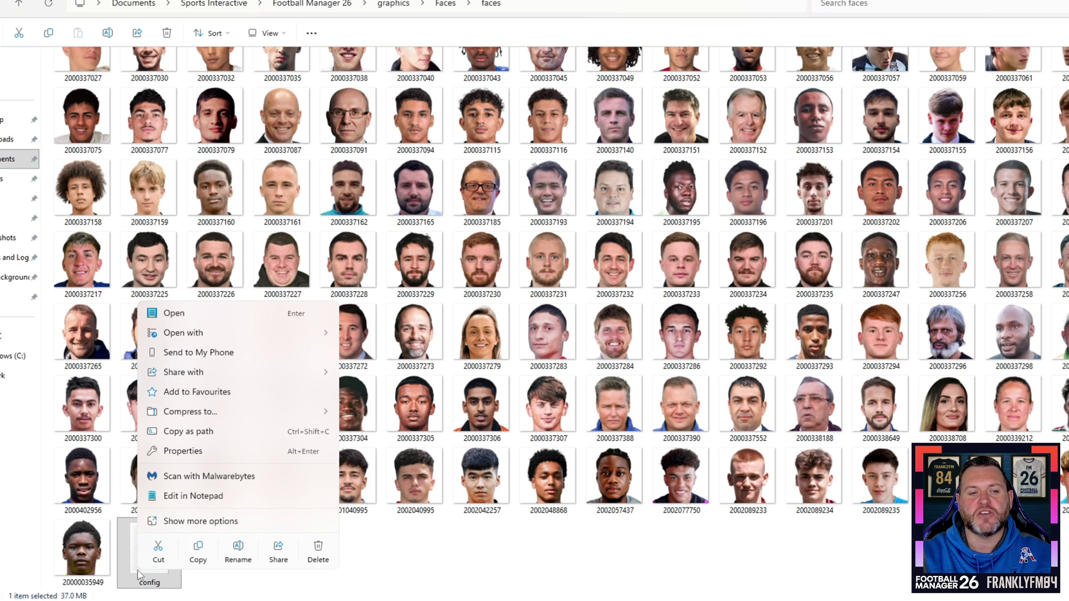
click(221, 496)
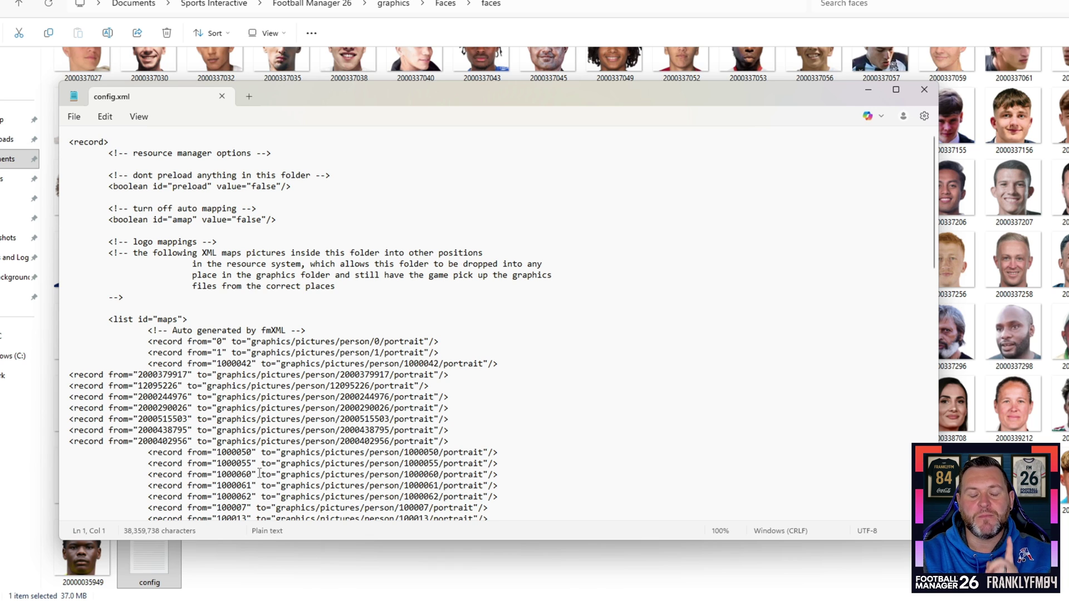
drag(450, 442, 67, 443)
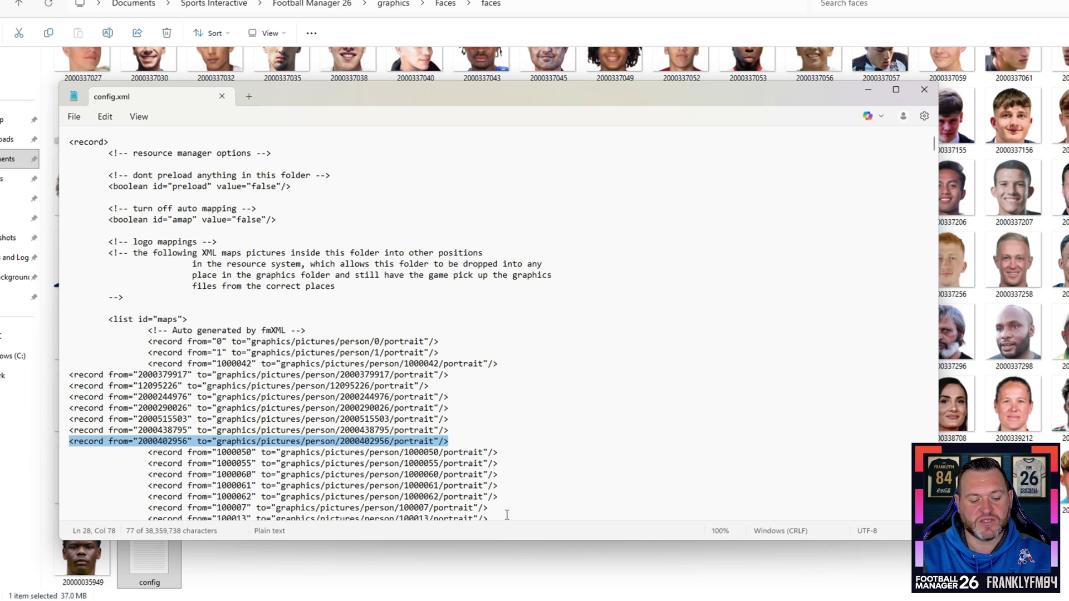
click(453, 441)
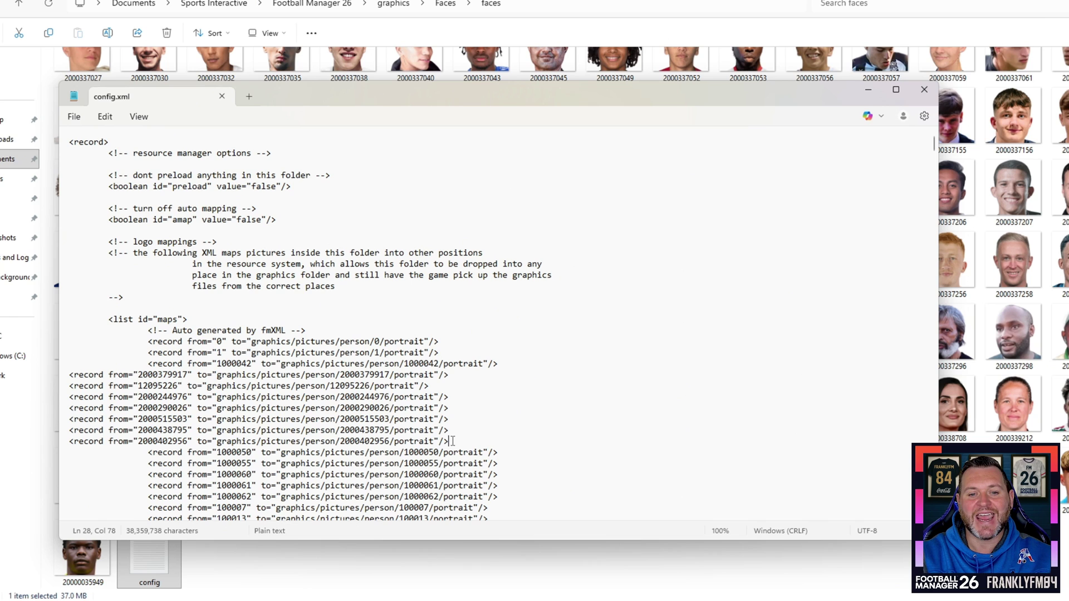
key(Return)
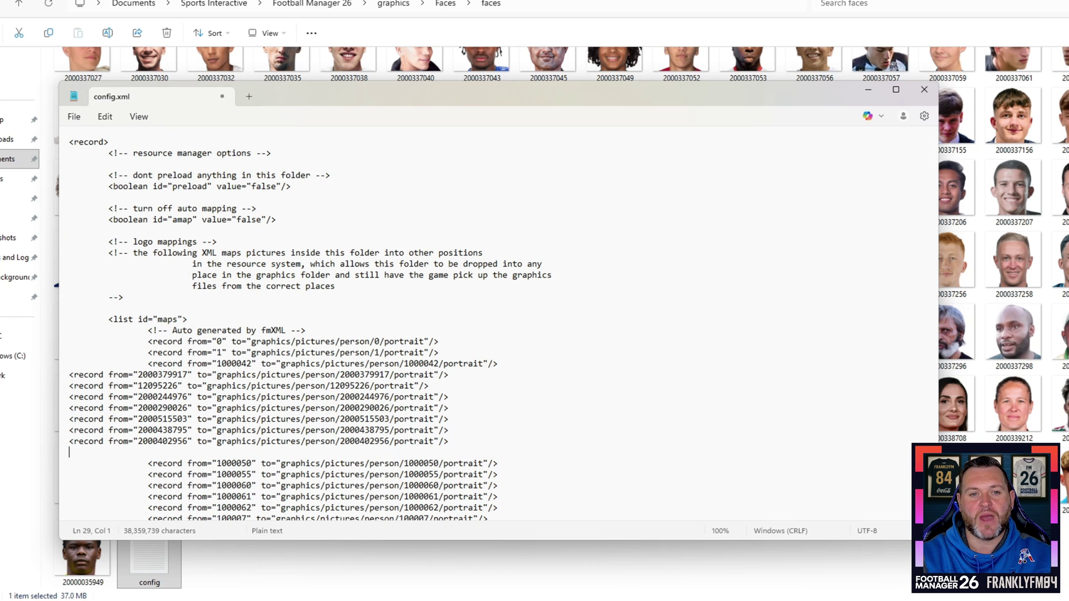
key(ctrl+v)
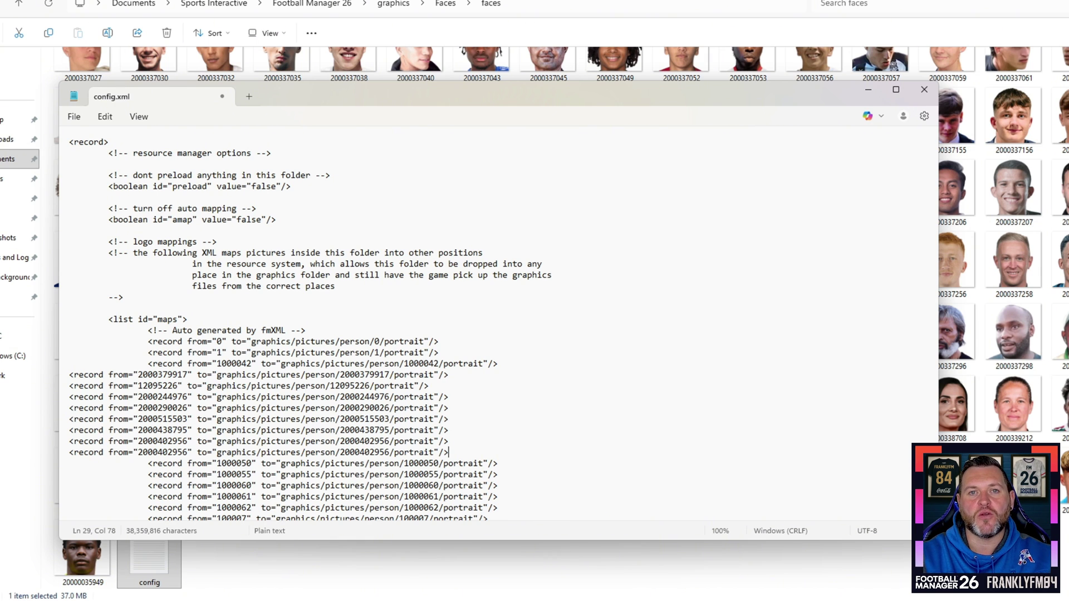
click(139, 452)
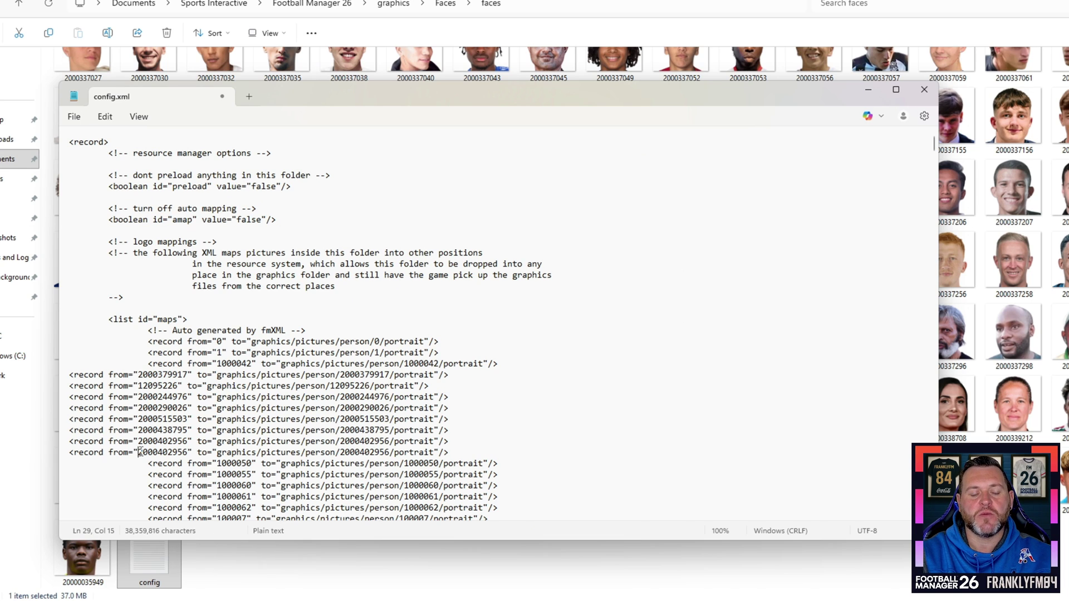
drag(138, 453, 191, 453)
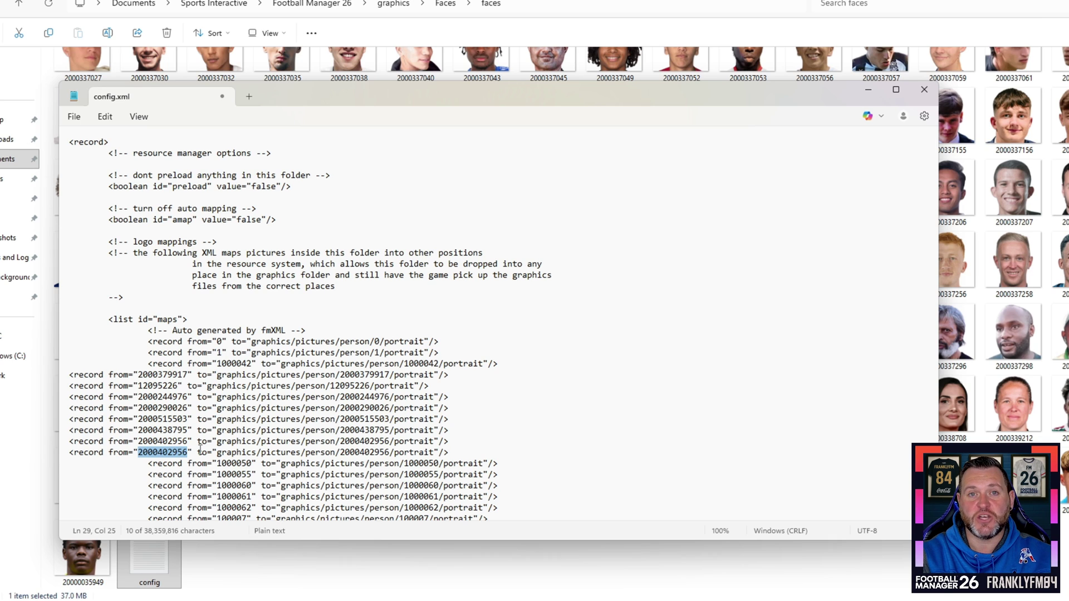
text(2)
text(00047)
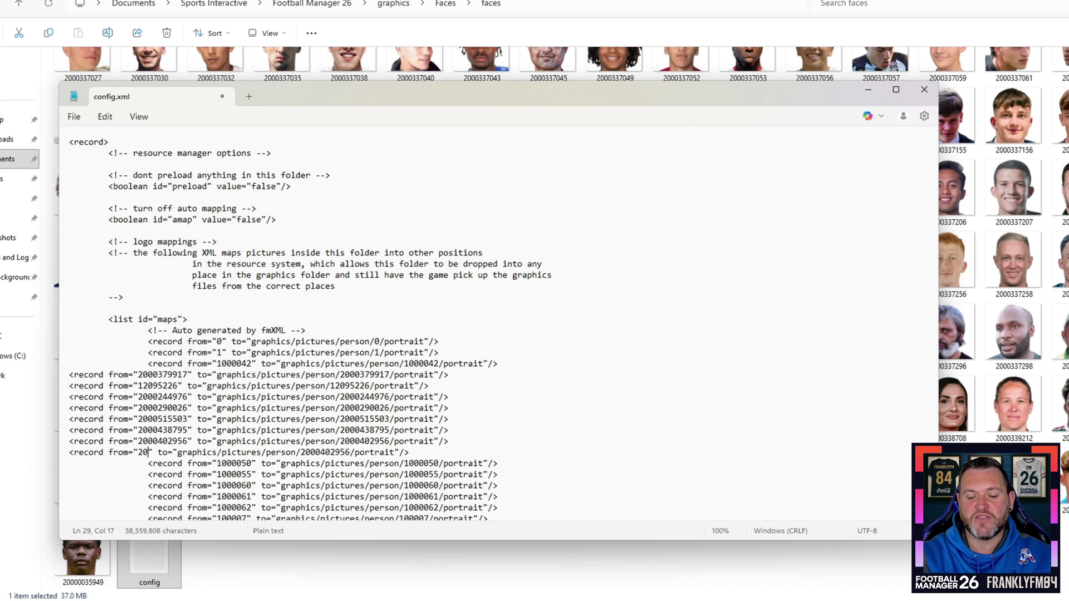
text(6255)
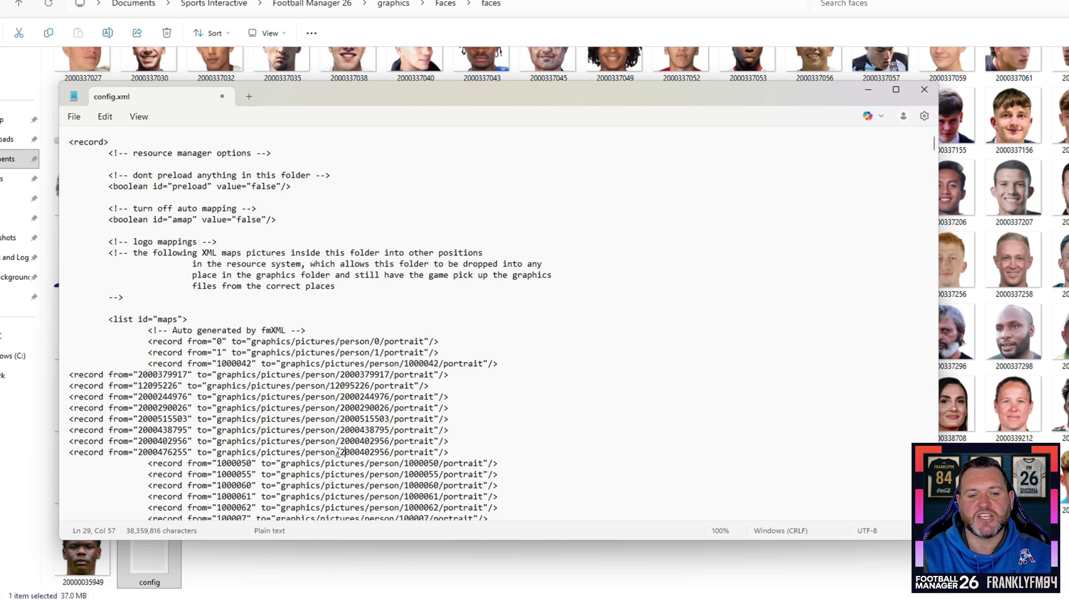
drag(340, 452, 390, 452)
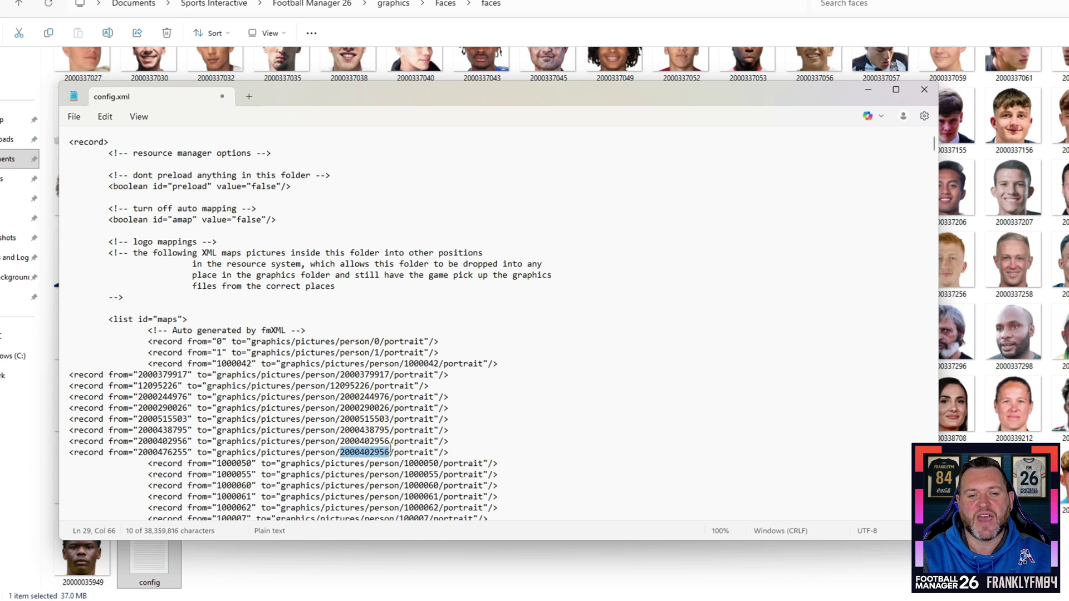
text(200047)
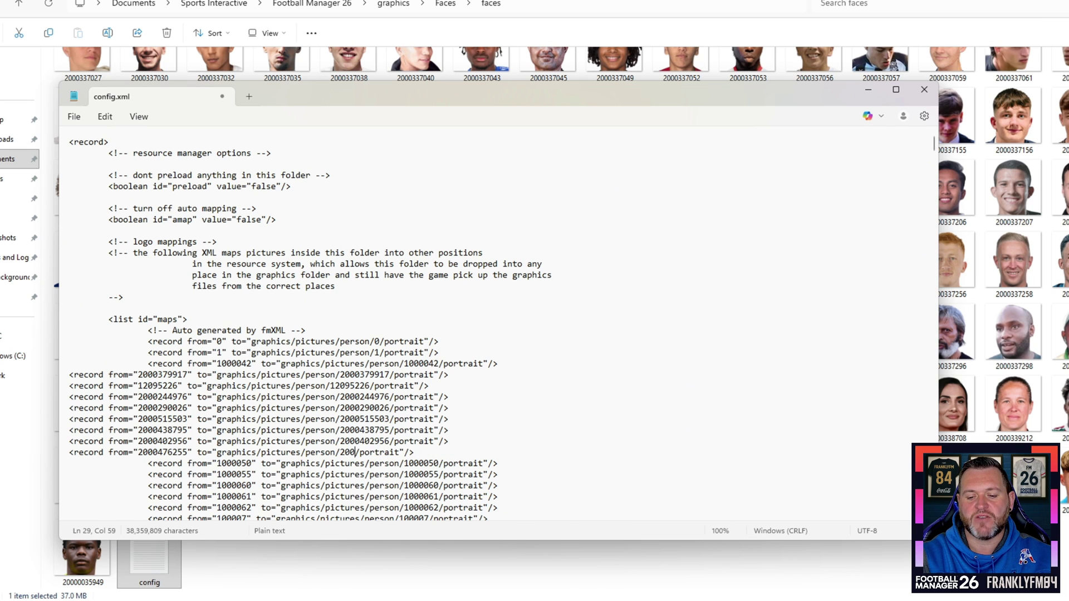
text(6255)
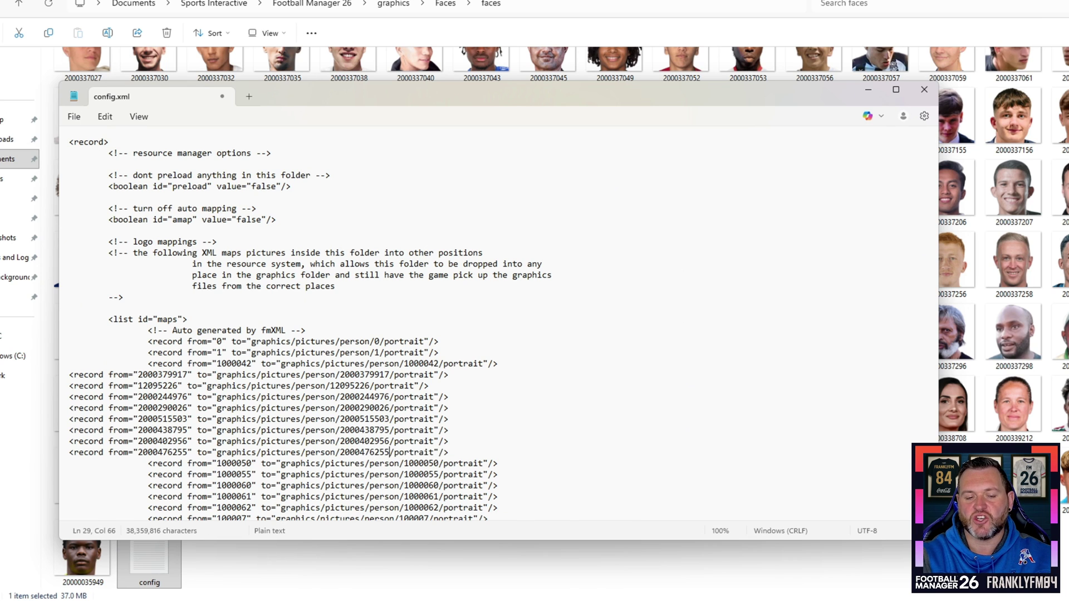
click(75, 118)
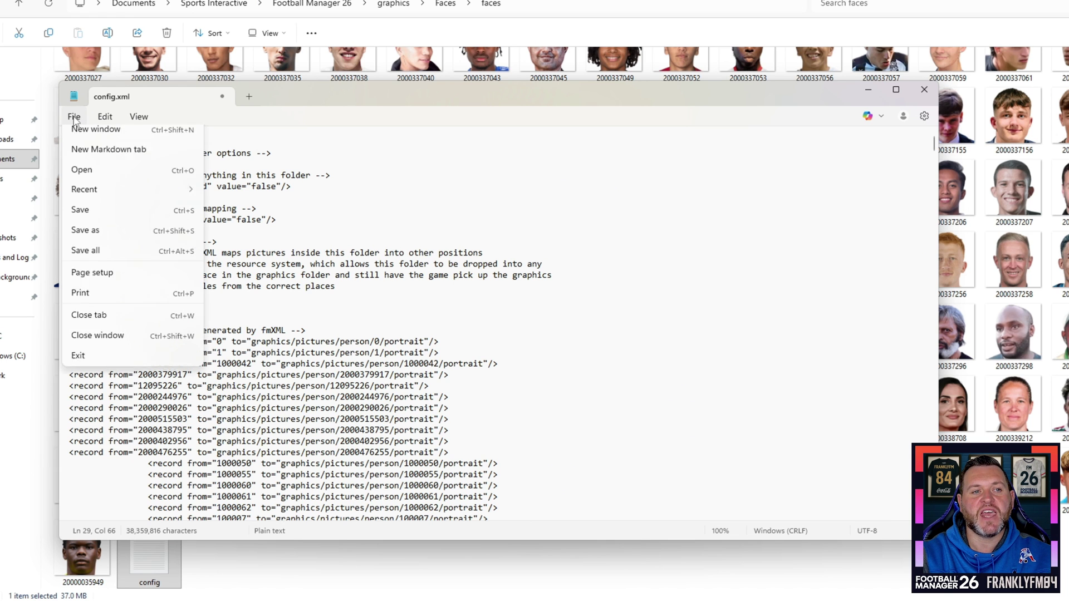
Save the edited config.xml and close Notepad
click(99, 239)
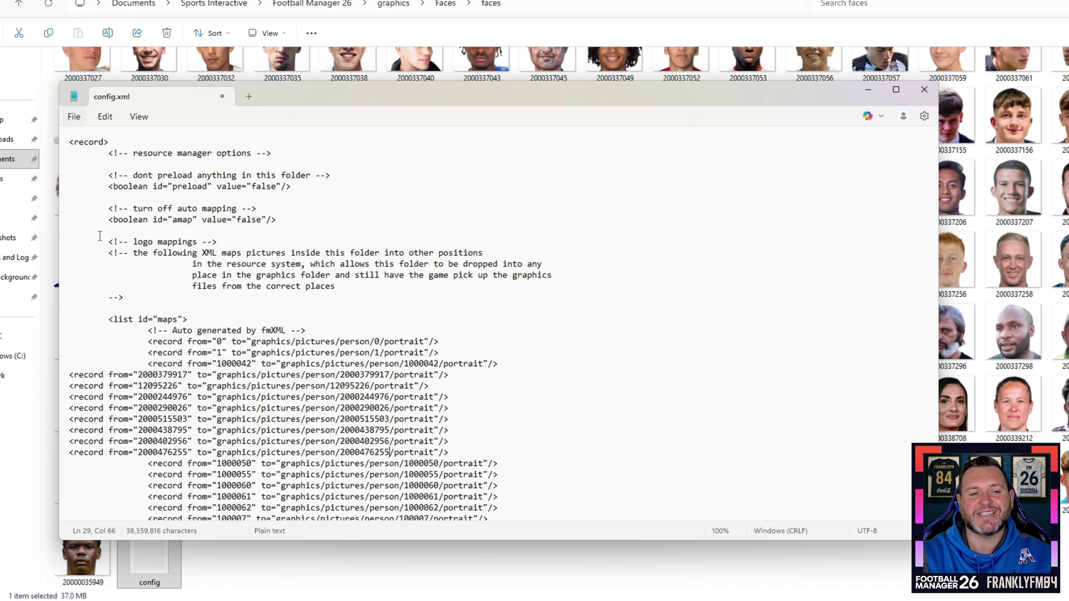
click(923, 91)
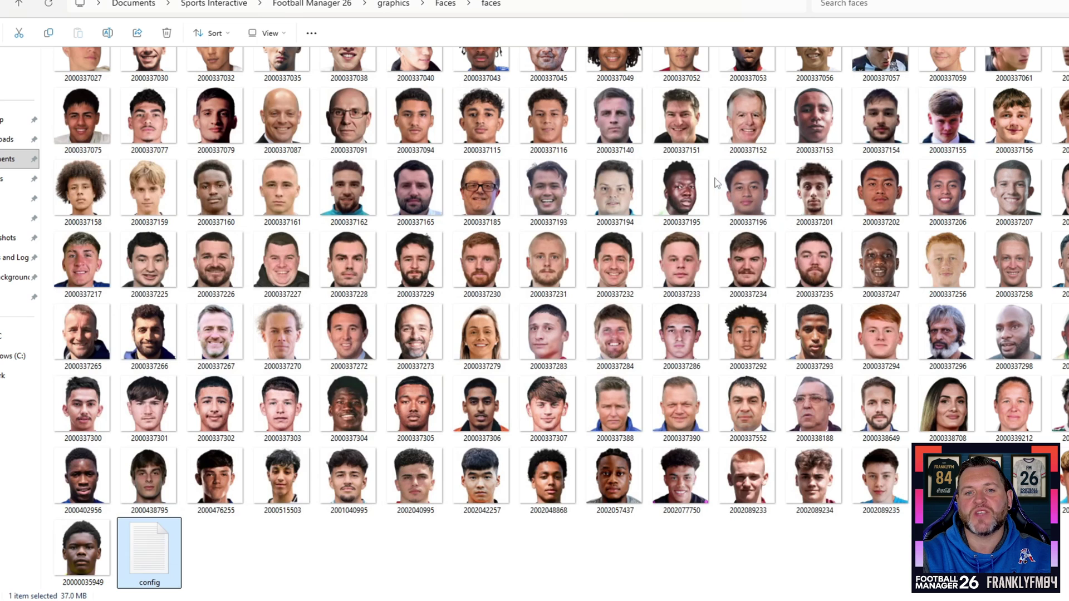